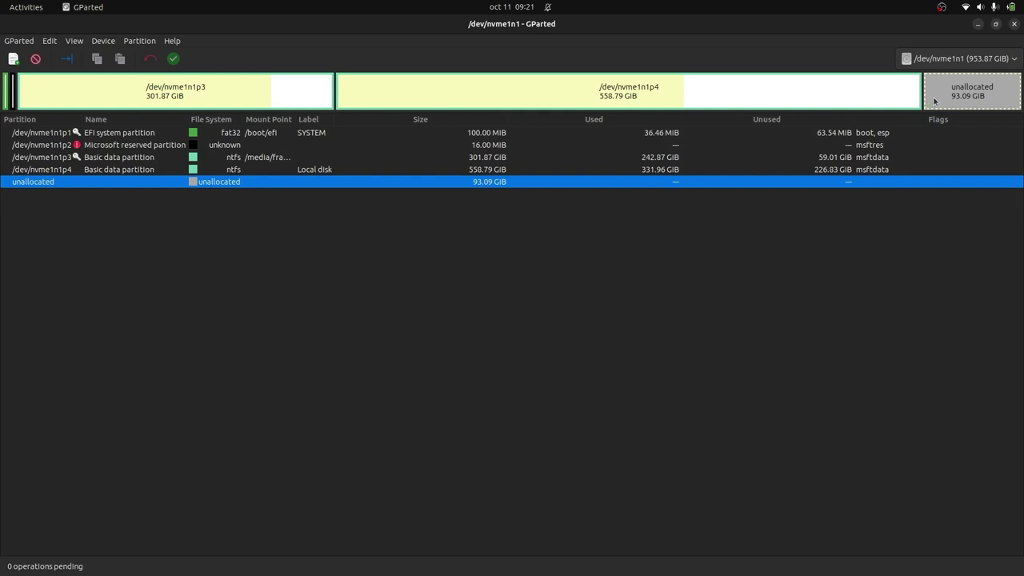
Step: Move the /dev/nvme1n1p4 partition to the end of the disk, leaving 95322 MiB of free space preceding it
left_click(488, 103)
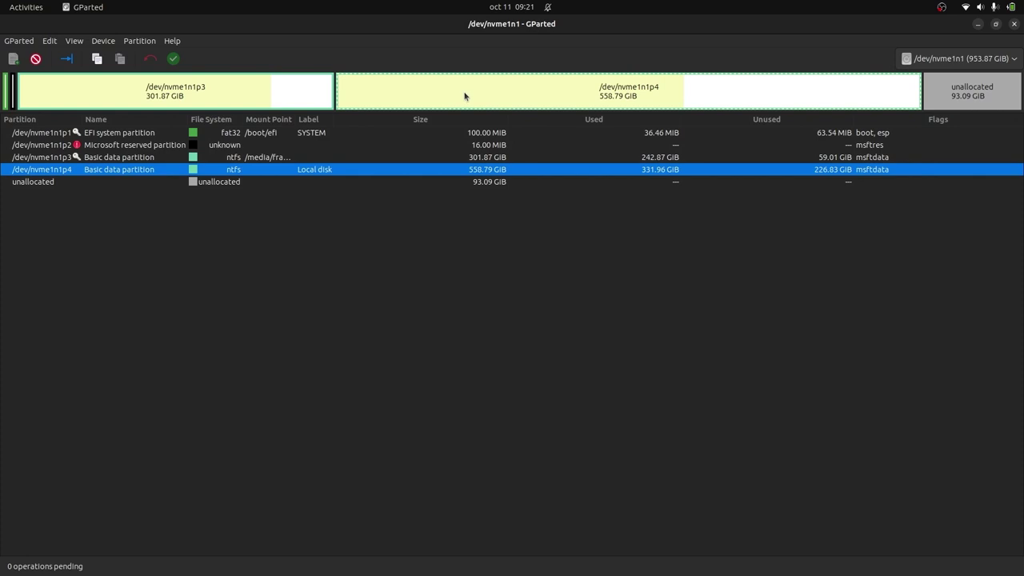
right_click(464, 96)
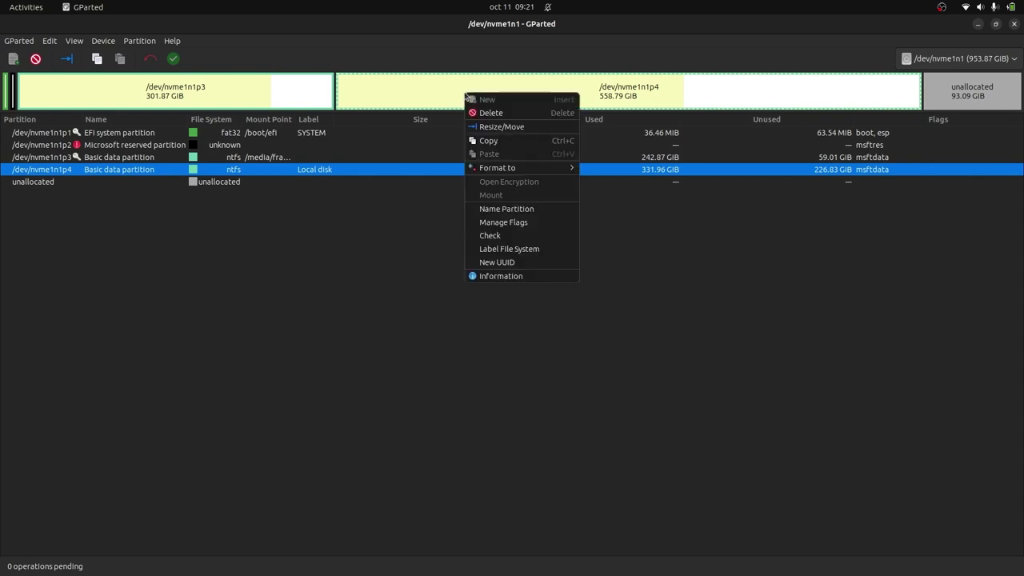
left_click(494, 127)
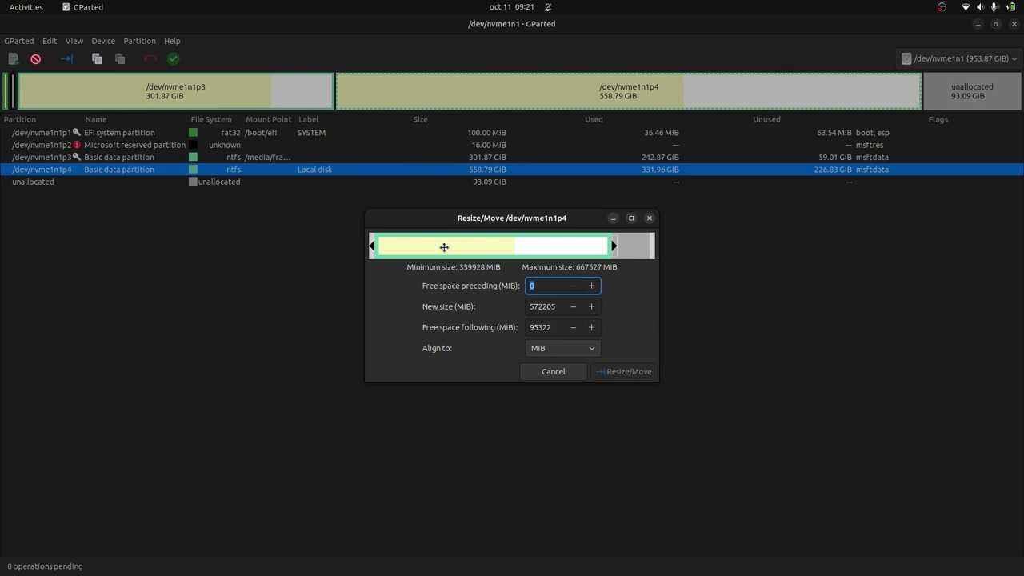
left_click_drag(444, 247, 536, 247)
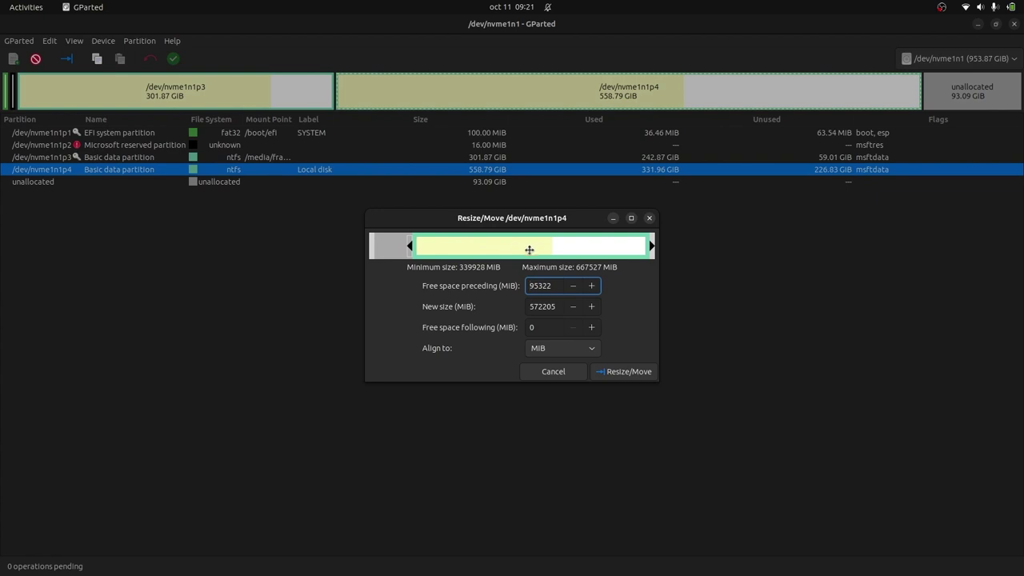
left_click(624, 373)
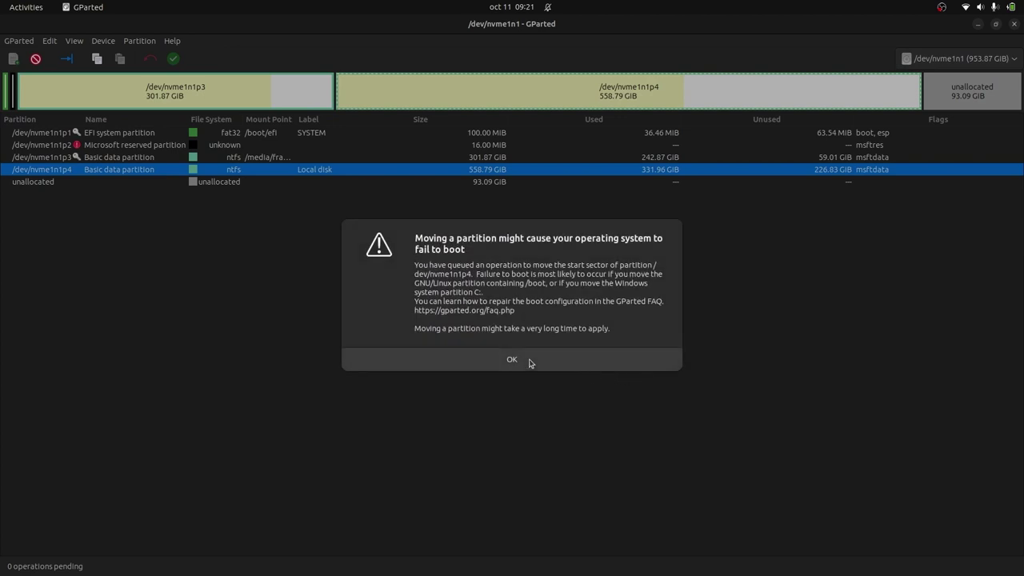
left_click(529, 364)
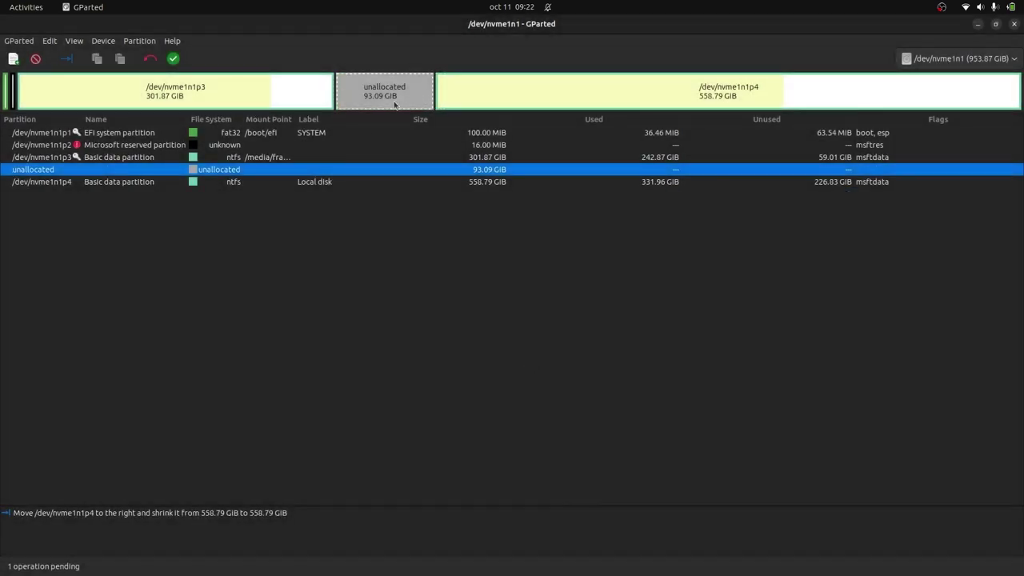
left_click(273, 92)
right_click(261, 95)
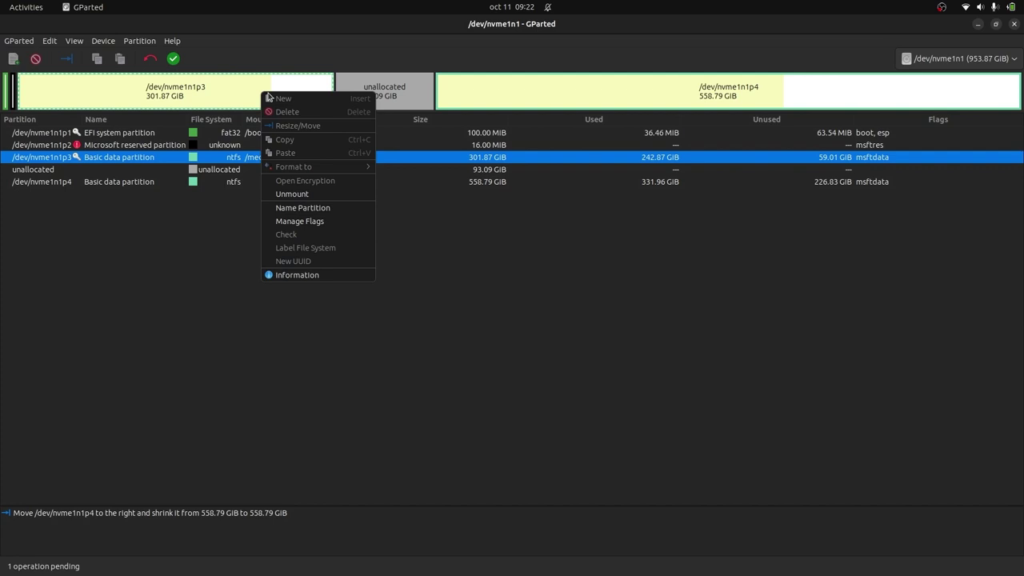
left_click(227, 83)
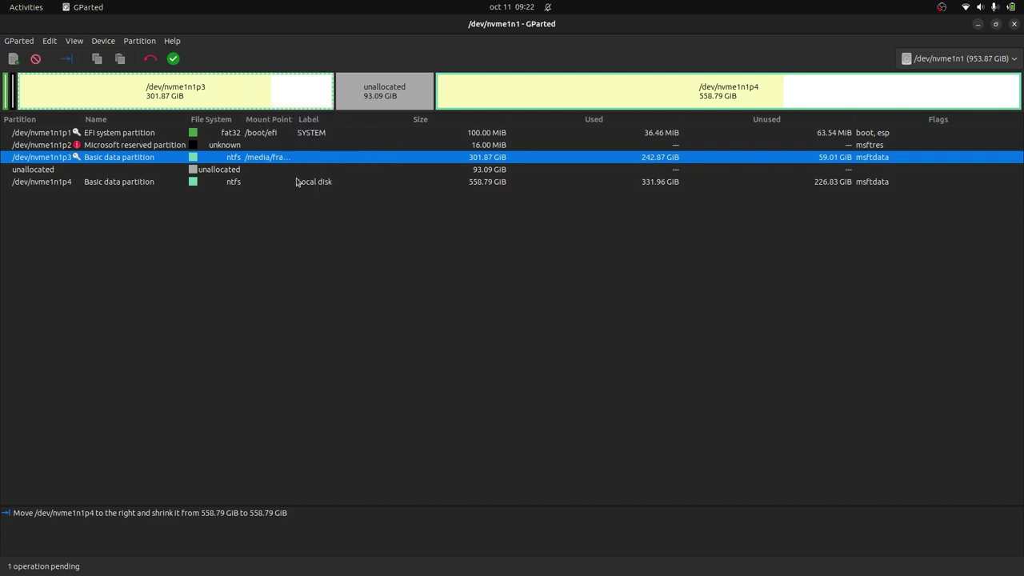
Step: Apply the pending partition move to the device and close the completed operations report
left_click(172, 60)
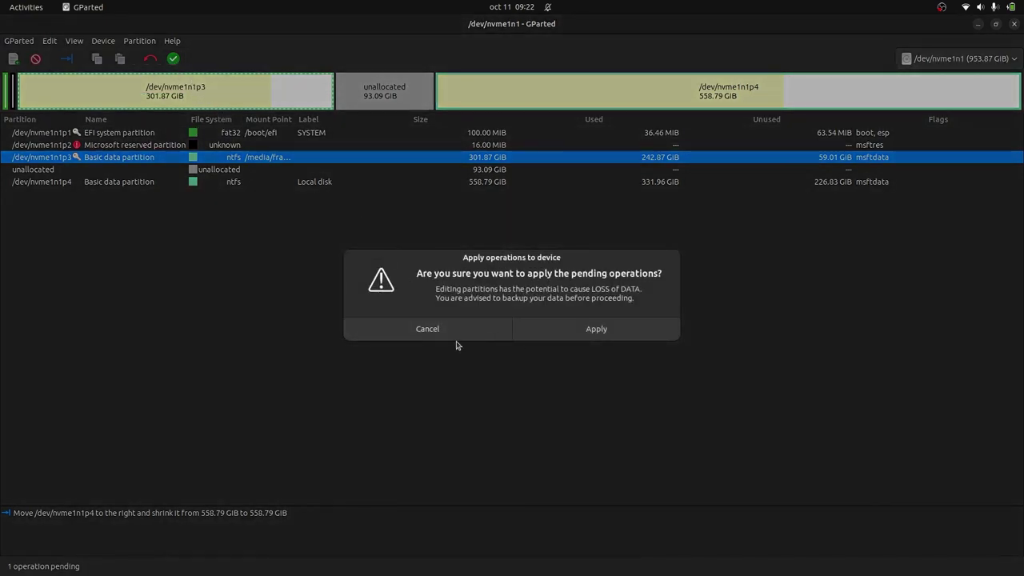
left_click(570, 336)
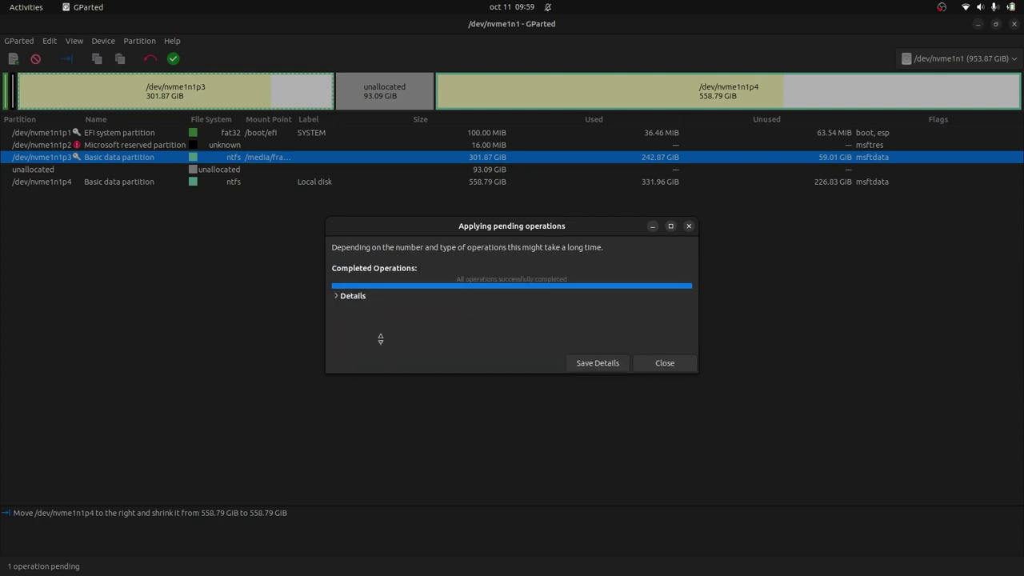
left_click(673, 370)
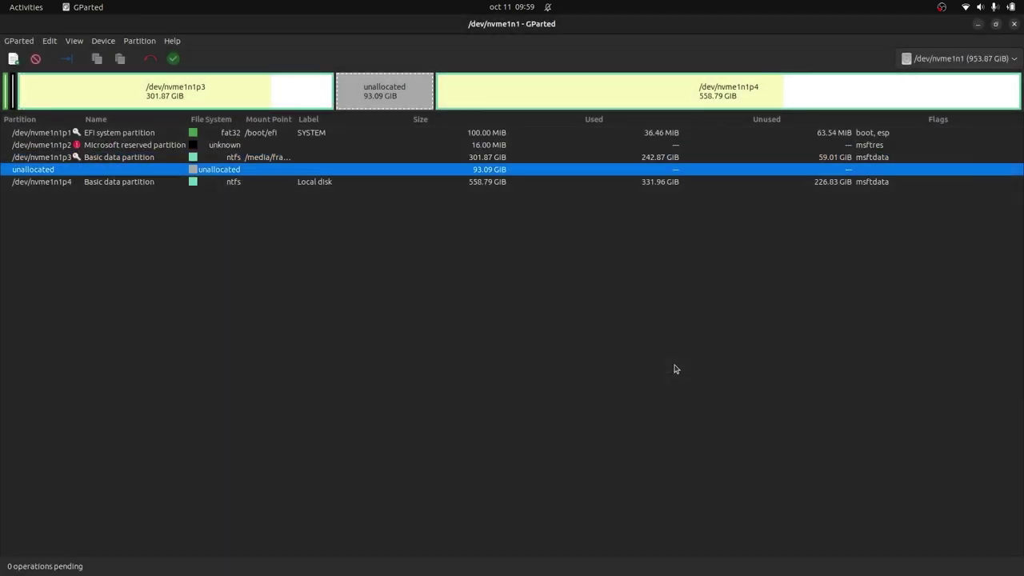
left_click(263, 97)
right_click(263, 97)
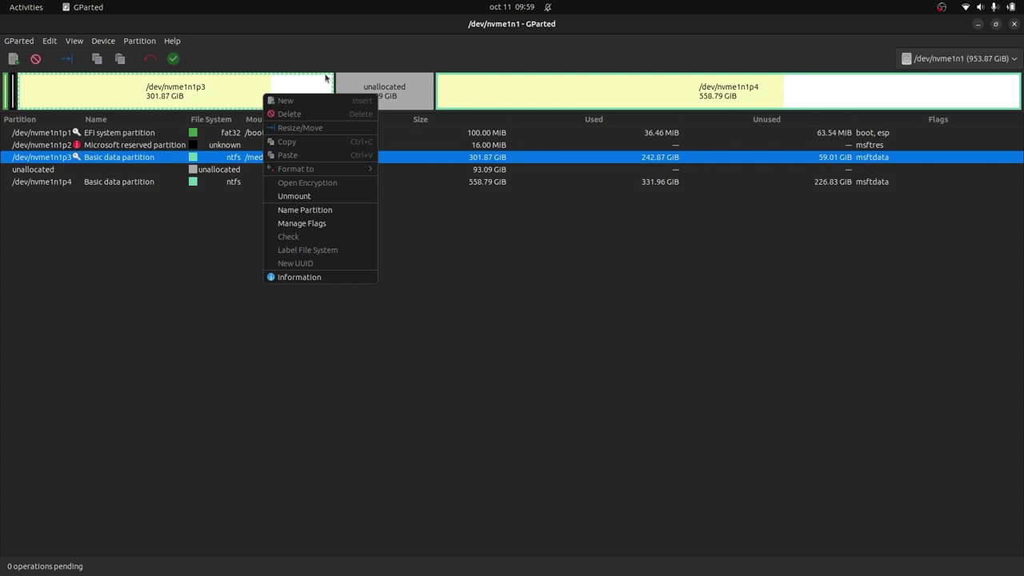
left_click(588, 58)
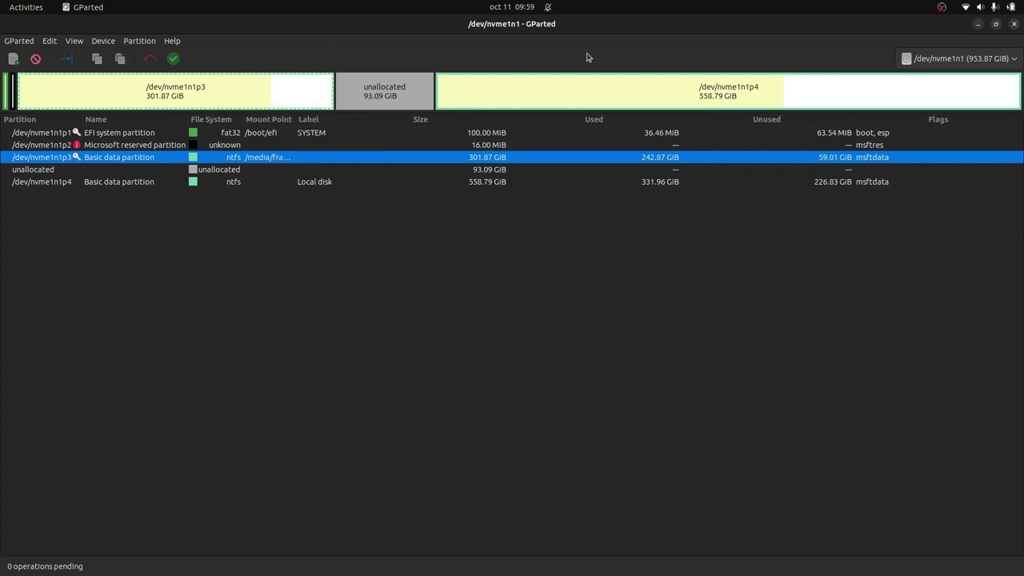
Step: Close the partition editor and unmount the mounted drive from the Ubuntu desktop
left_click(1014, 24)
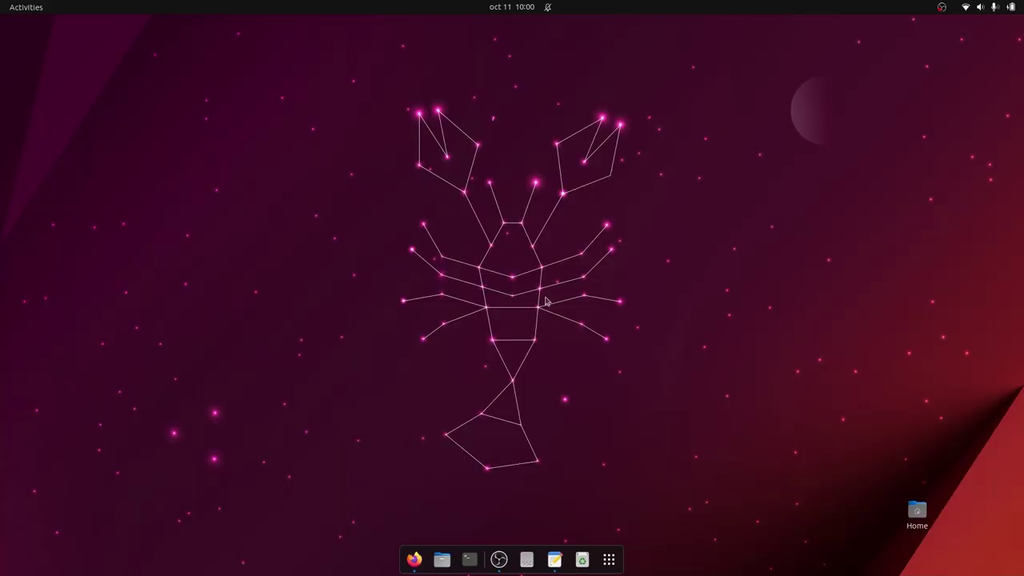
right_click(528, 564)
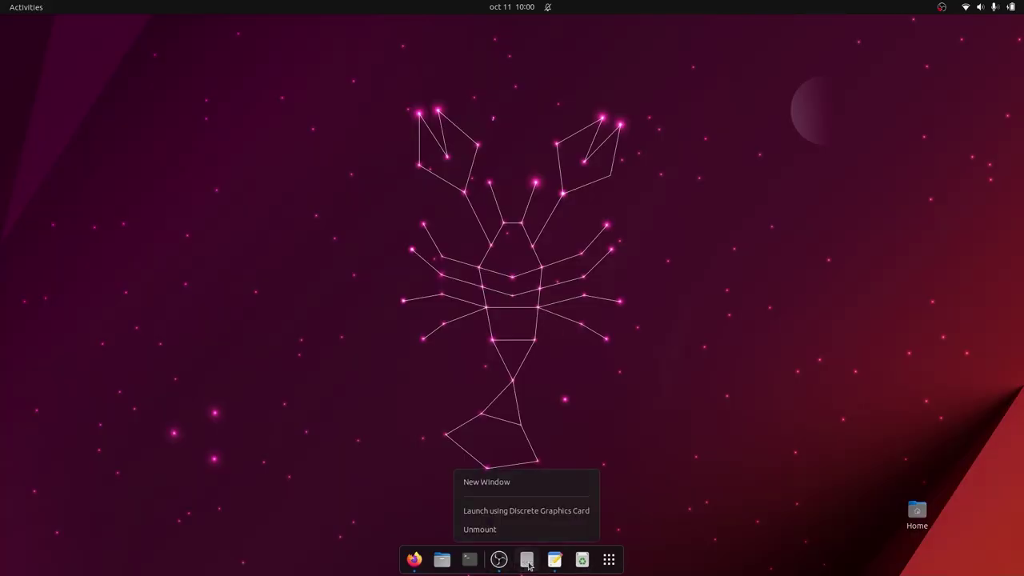
left_click(493, 530)
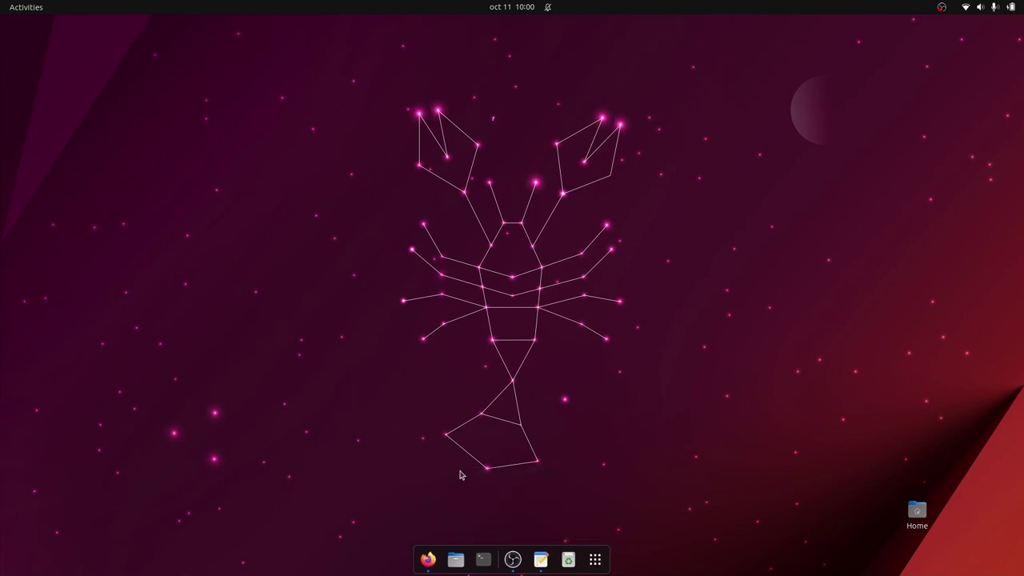
Step: Find GParted among the installed applications and launch it again
key("super")
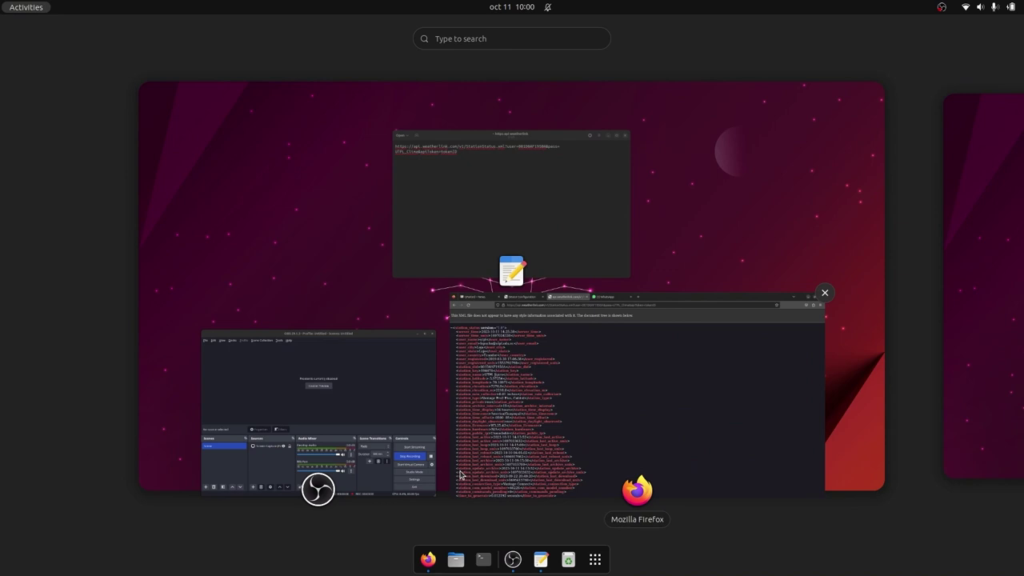
type("g")
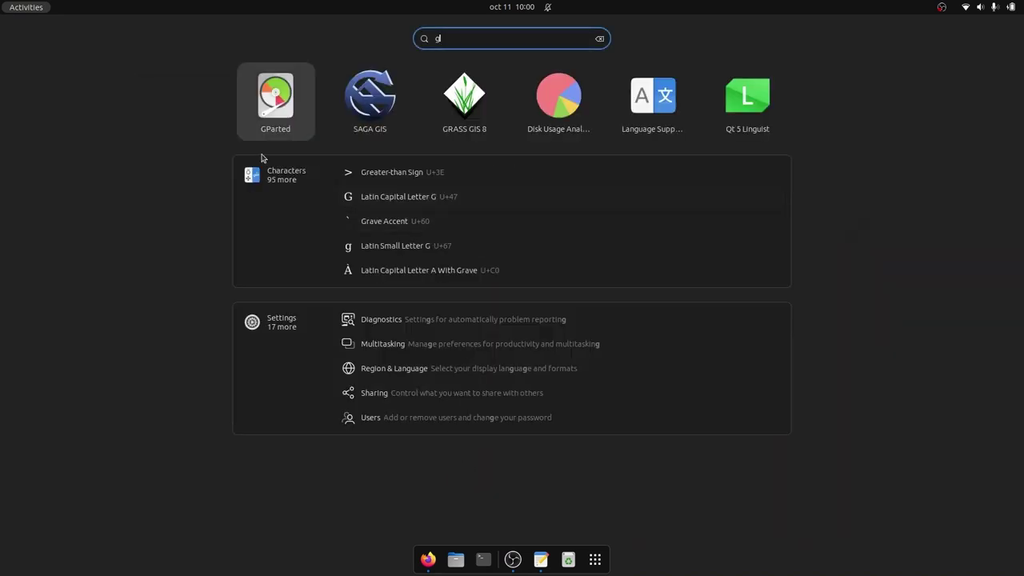
left_click(268, 106)
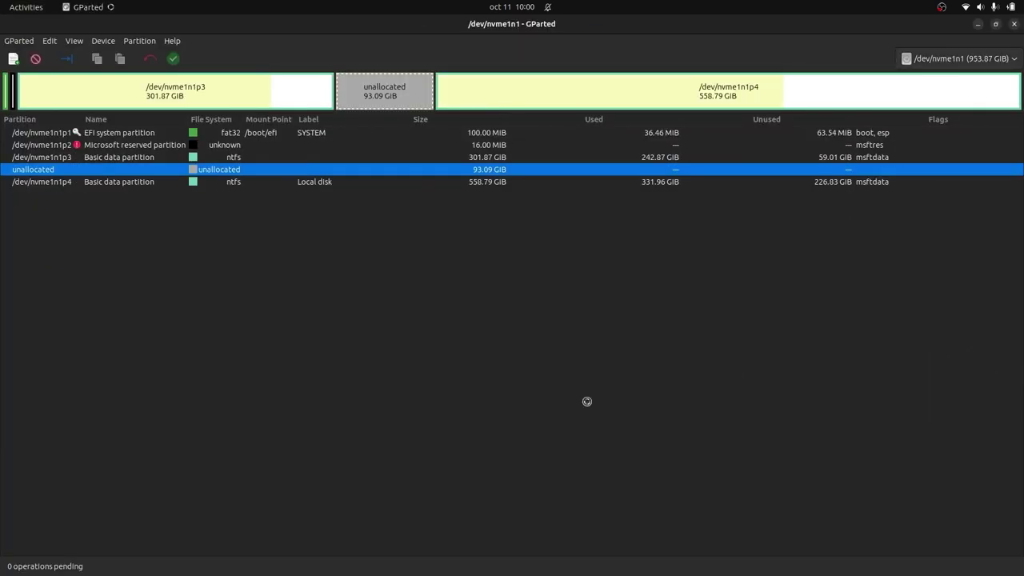
Step: Extend the /dev/nvme1n1p3 partition to 404441 MiB with no free space following, and apply the operation to the device
left_click(268, 92)
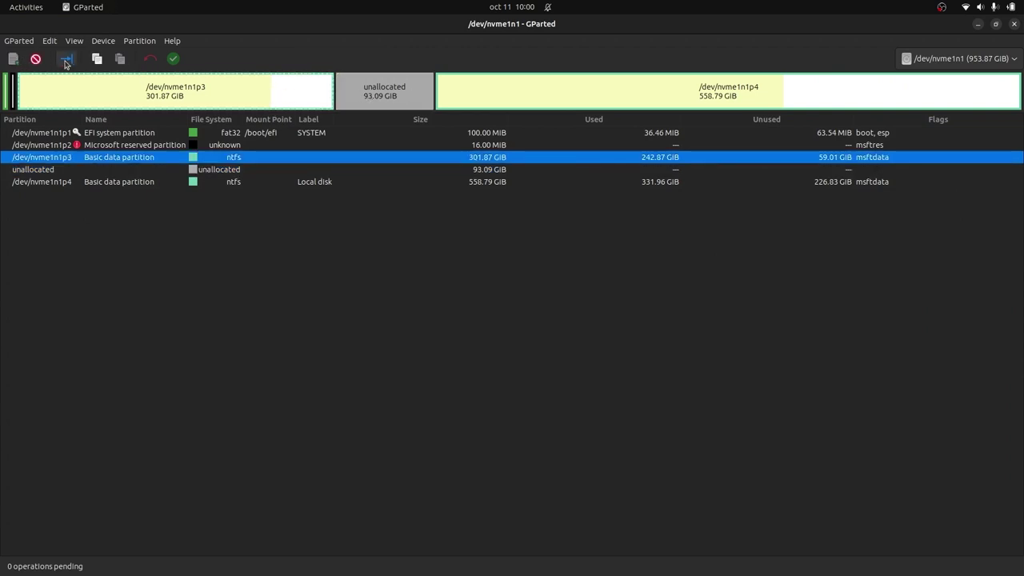
right_click(193, 94)
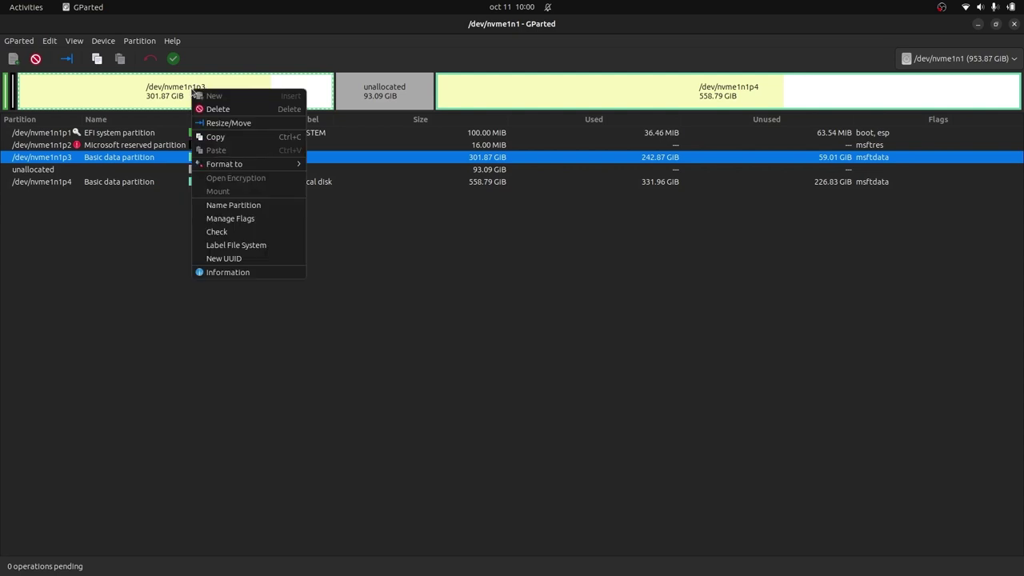
left_click(229, 122)
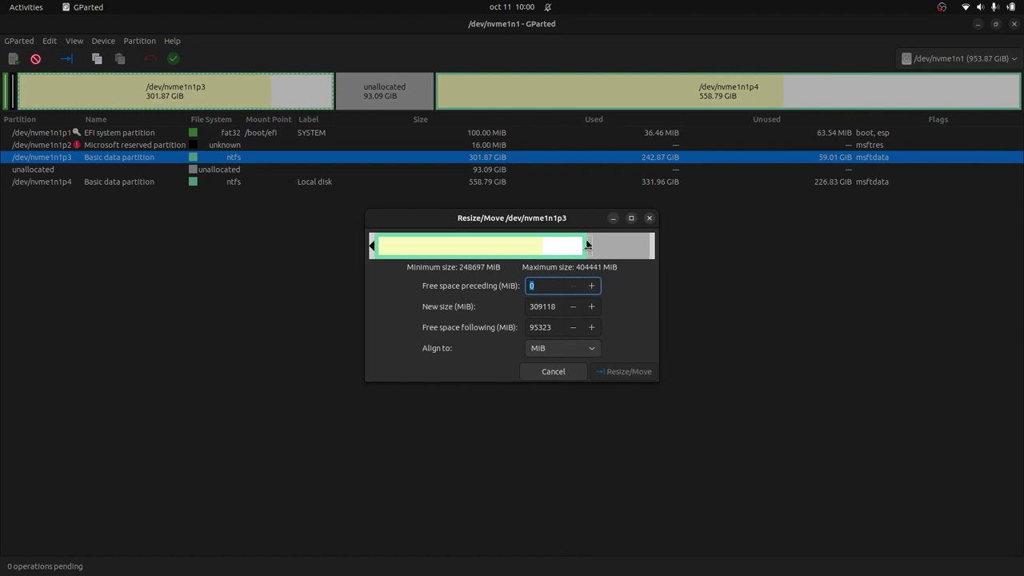
left_click_drag(587, 244, 672, 247)
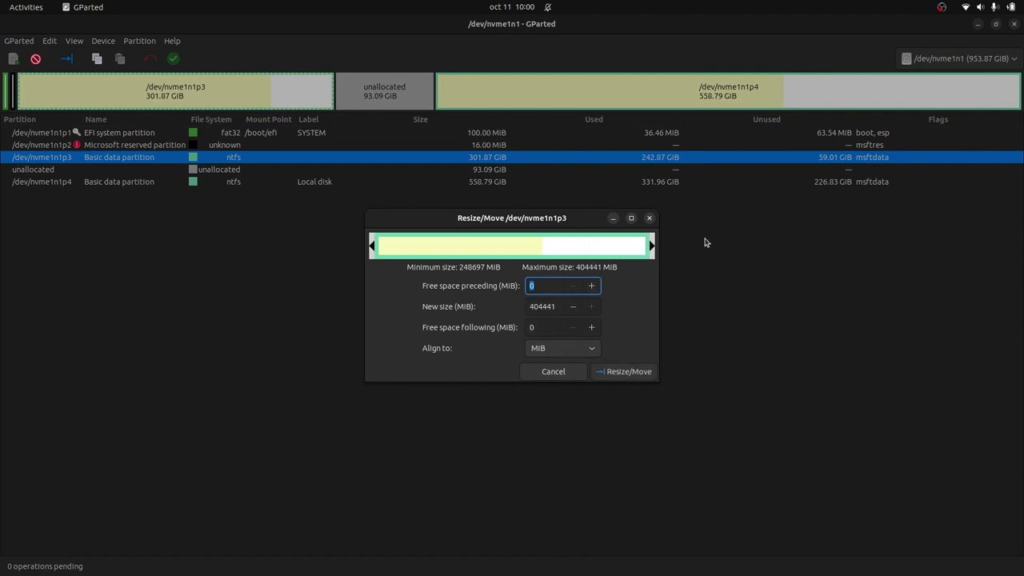
left_click(622, 373)
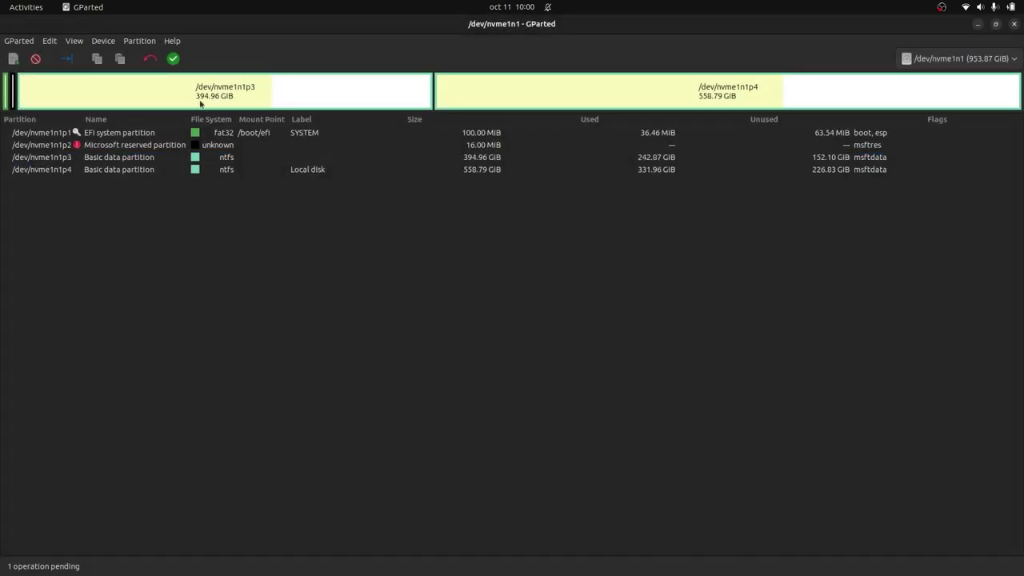
left_click(178, 64)
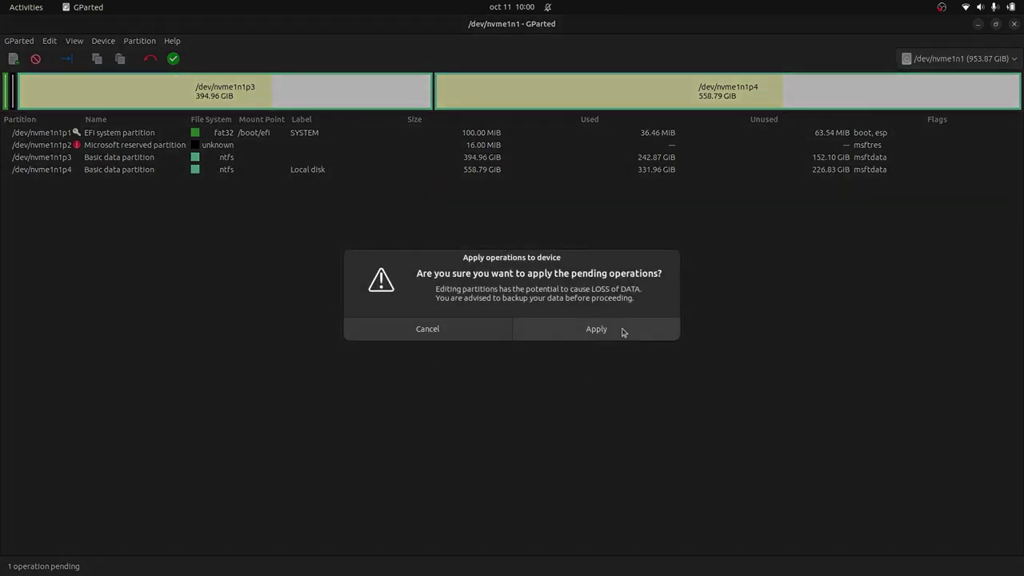
left_click(623, 330)
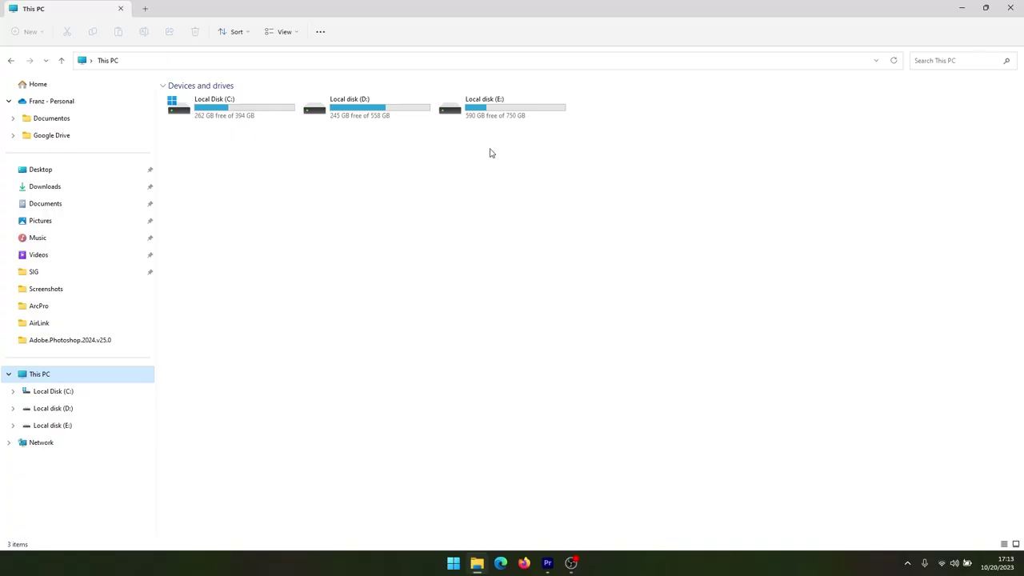
Step: Open Disk Management in Windows Computer Management and examine the EFI, C: and D: partitions on Disk 1
right_click(47, 376)
left_click(100, 360)
left_click(132, 390)
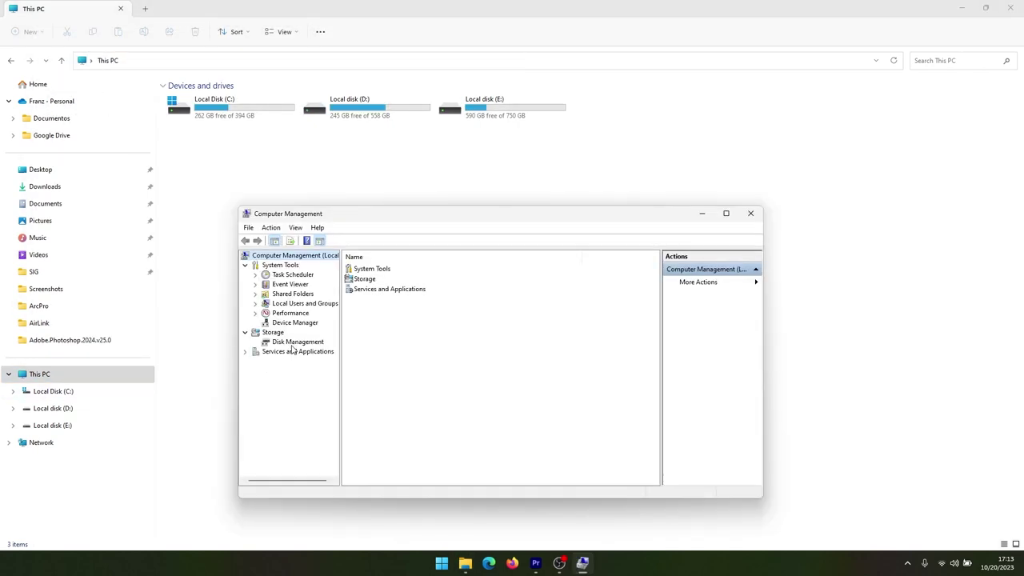
left_click(293, 344)
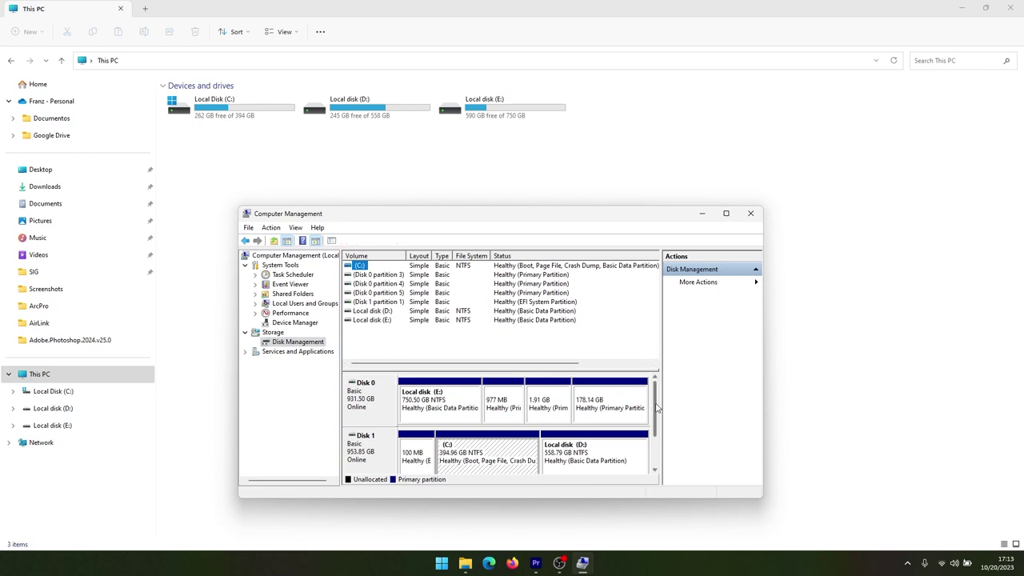
left_click_drag(656, 407, 670, 429)
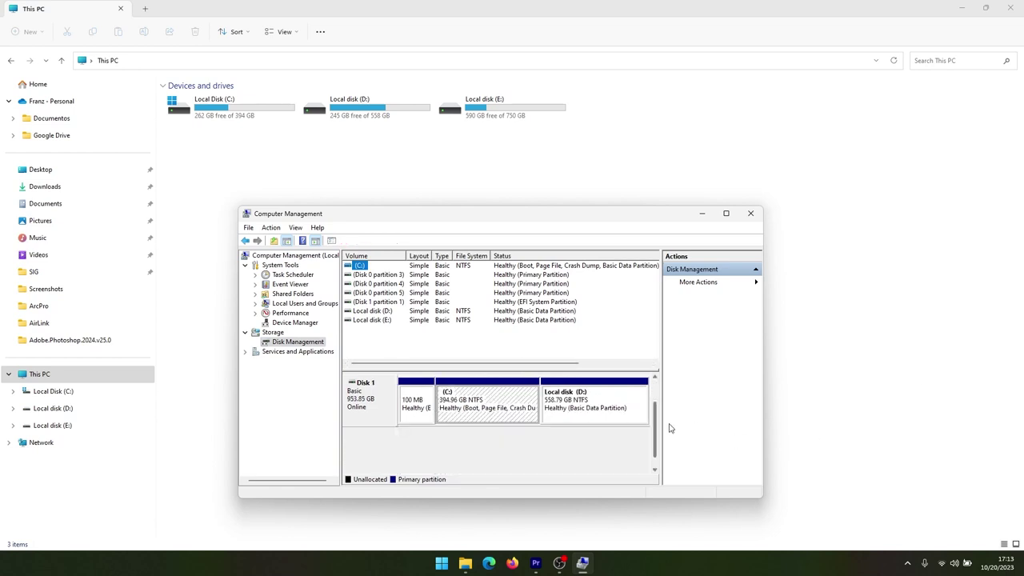
left_click(372, 412)
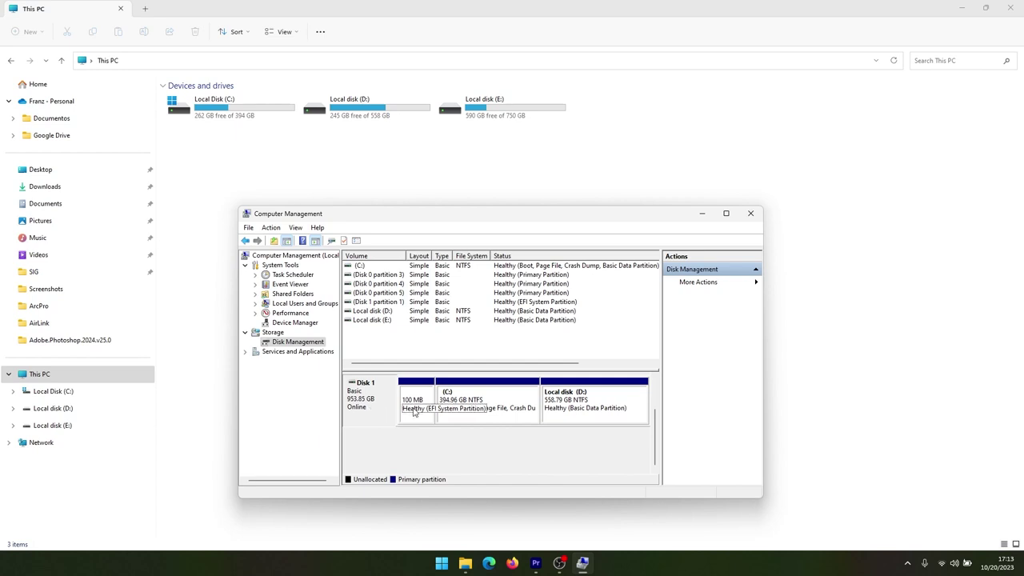
left_click(447, 413)
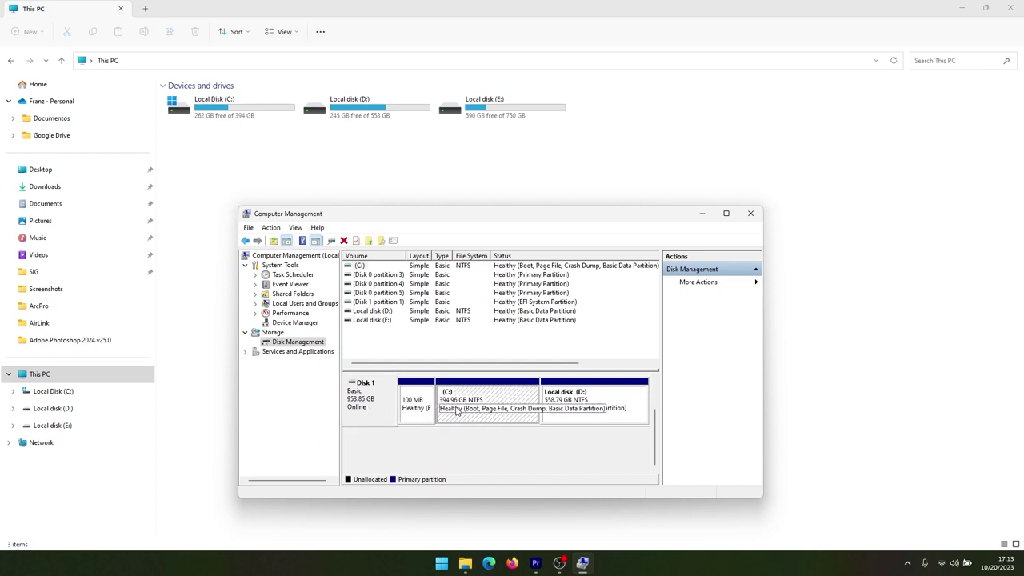
left_click(582, 417)
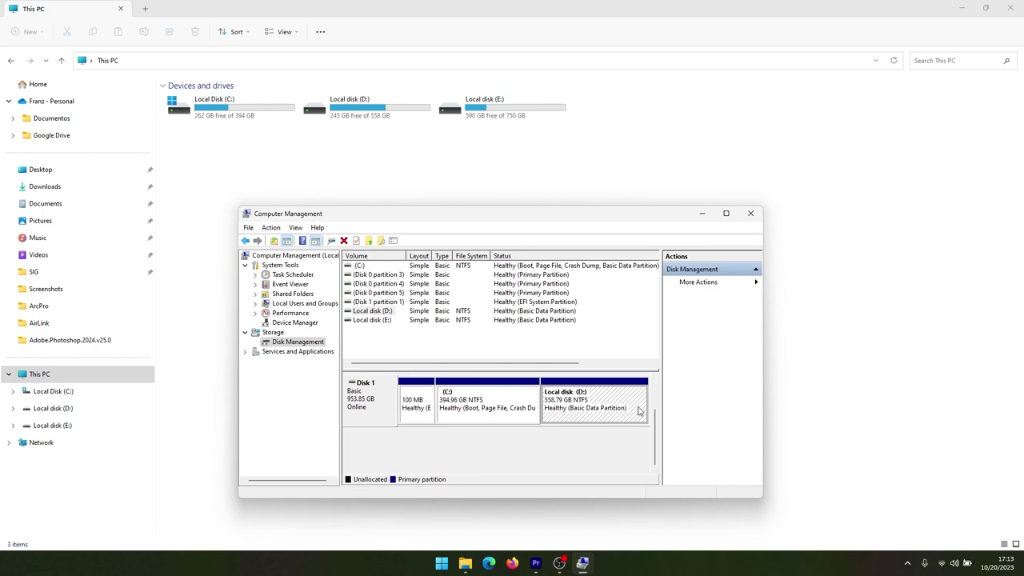
right_click(595, 409)
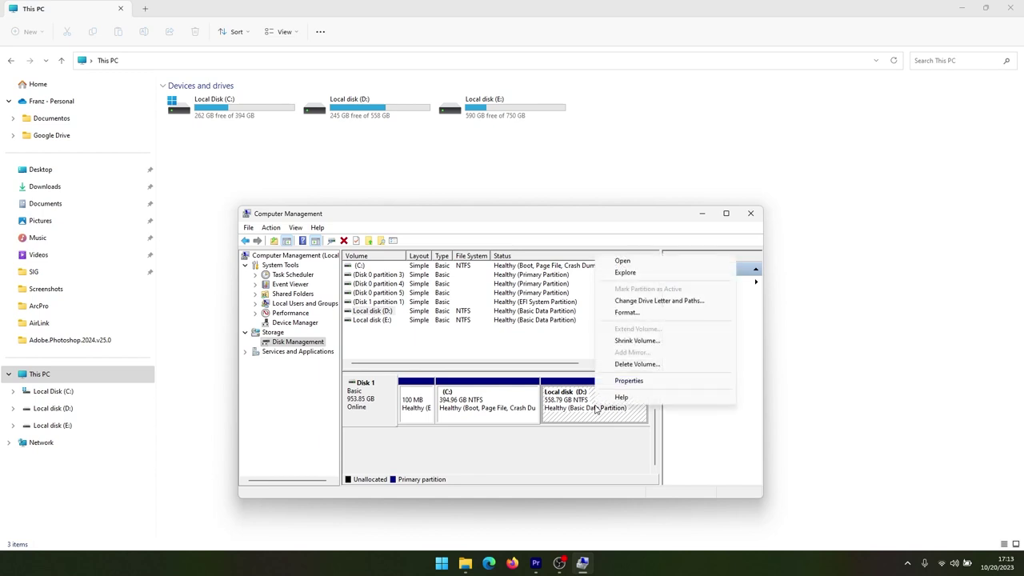
left_click(636, 341)
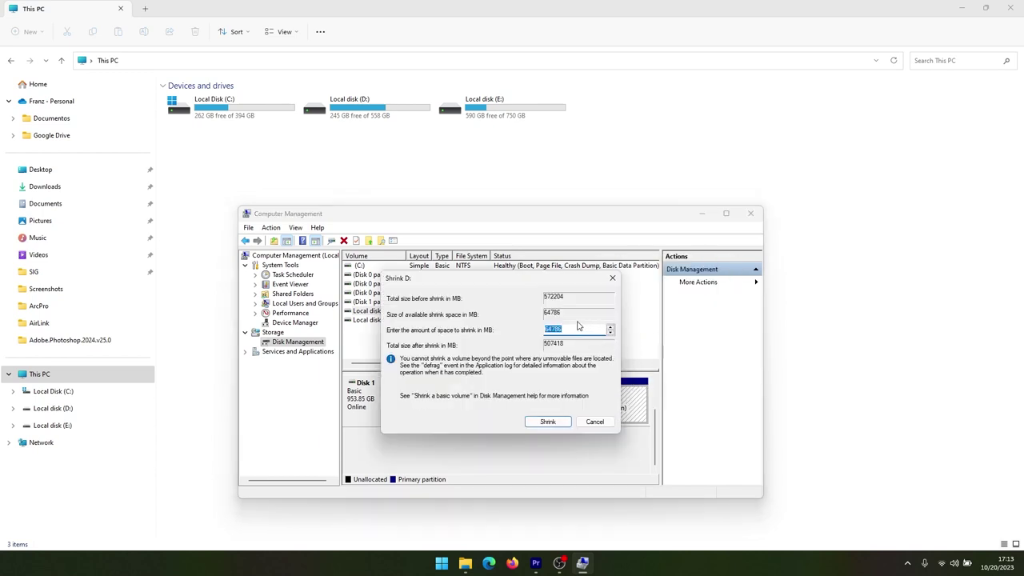
left_click(594, 421)
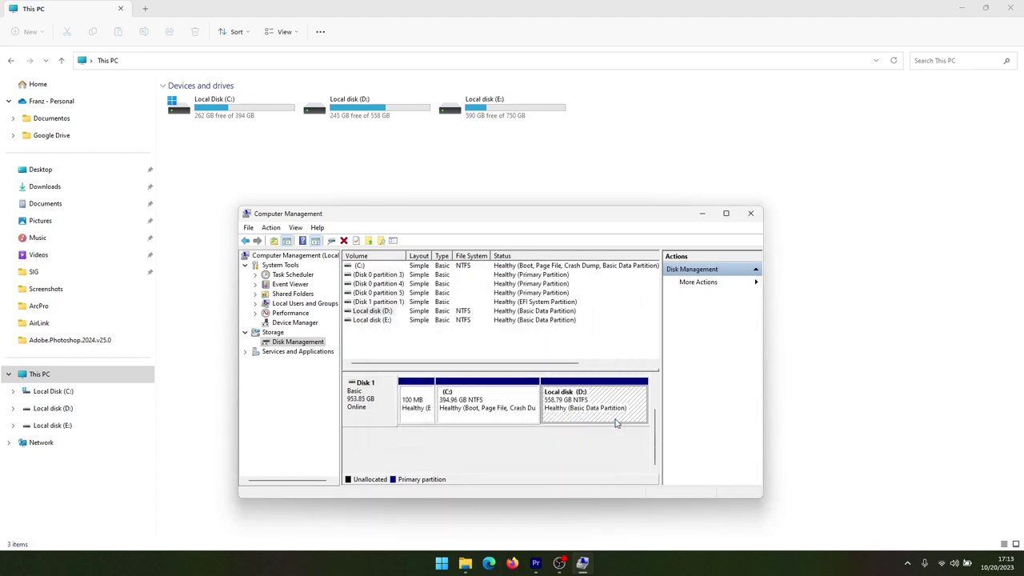